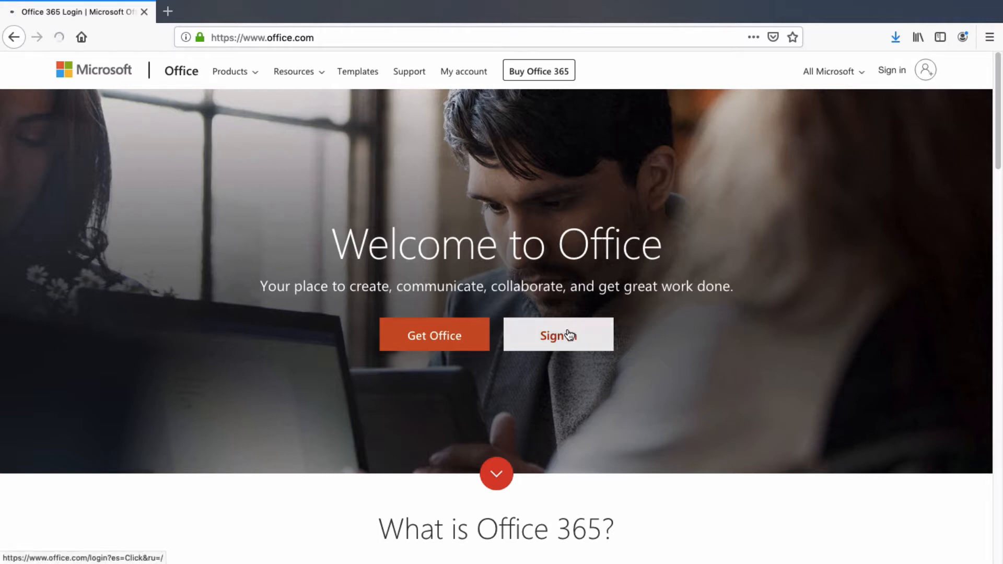
Step: Sign in to the Microsoft account with the account e-mail and password
click(566, 335)
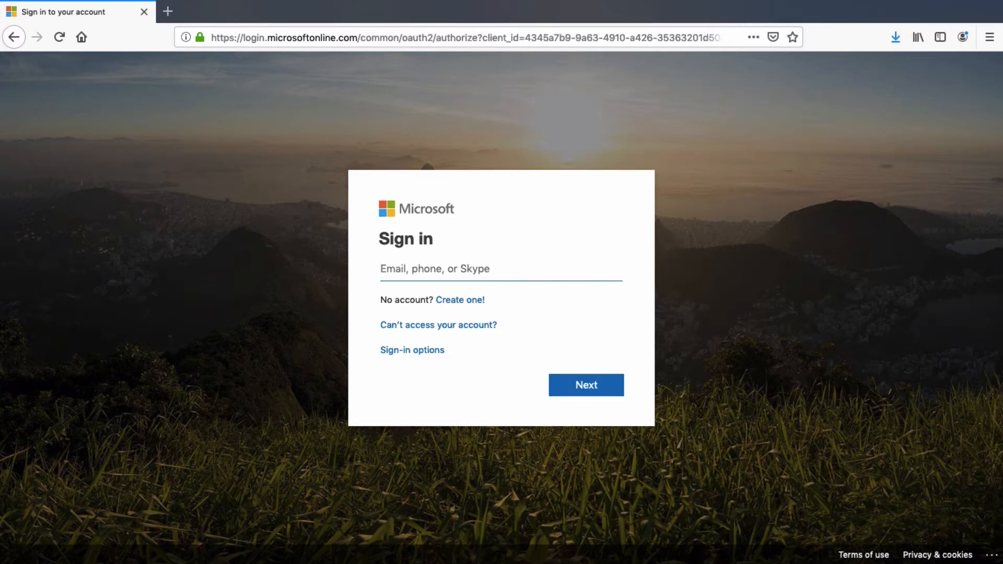
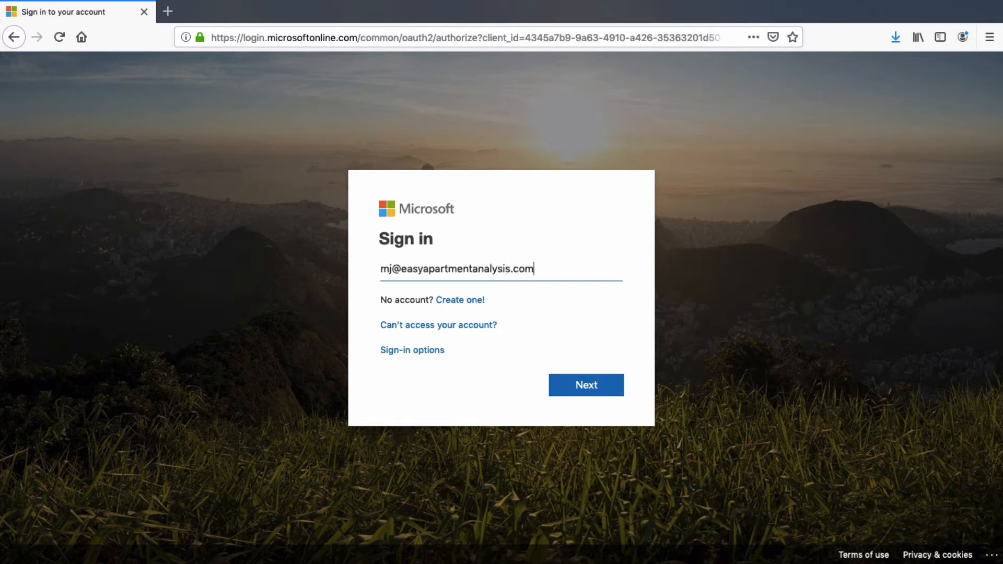
click(573, 383)
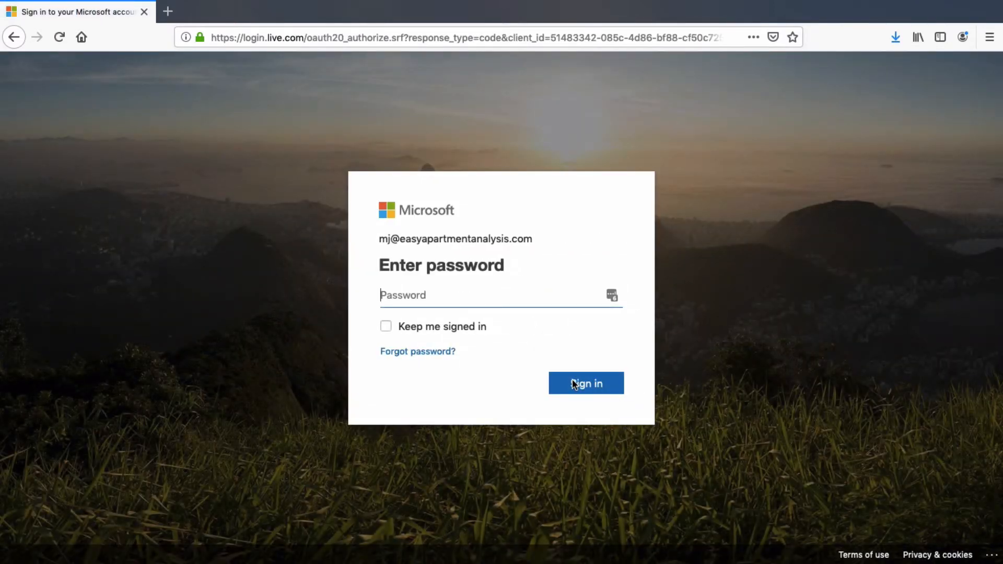
text(••••••••)
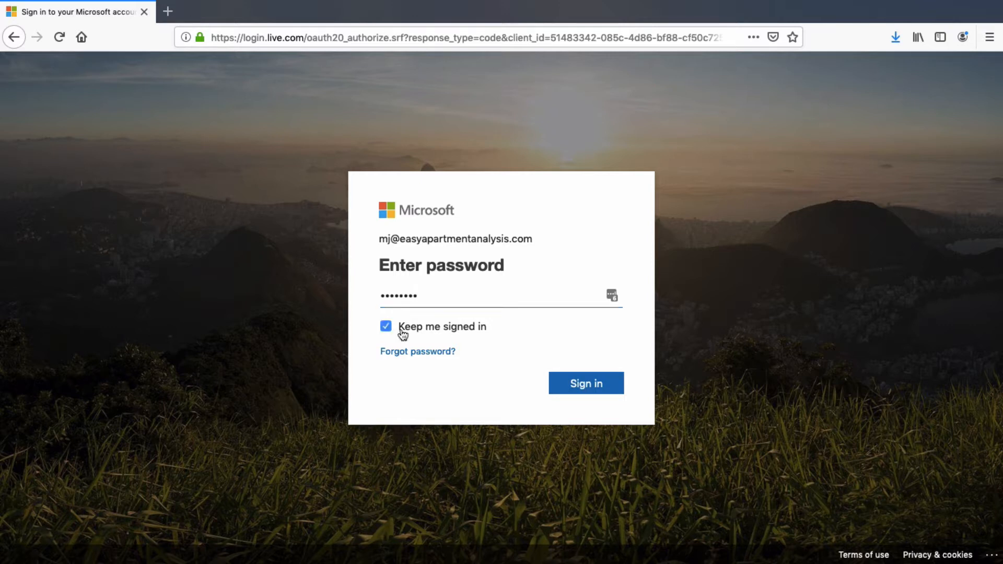
click(566, 381)
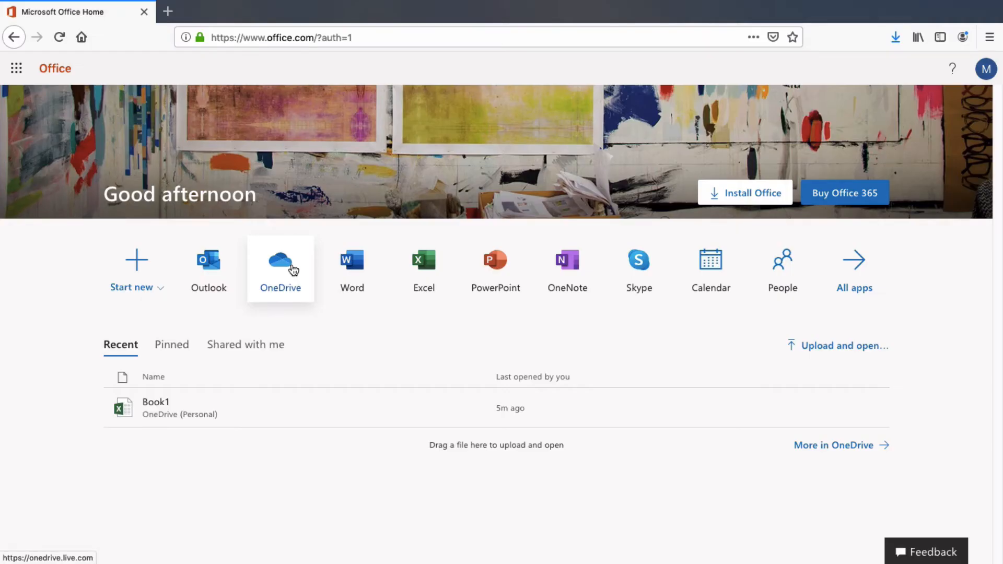
Step: Go to the empty Documents folder in OneDrive and bring up the New menu
click(291, 267)
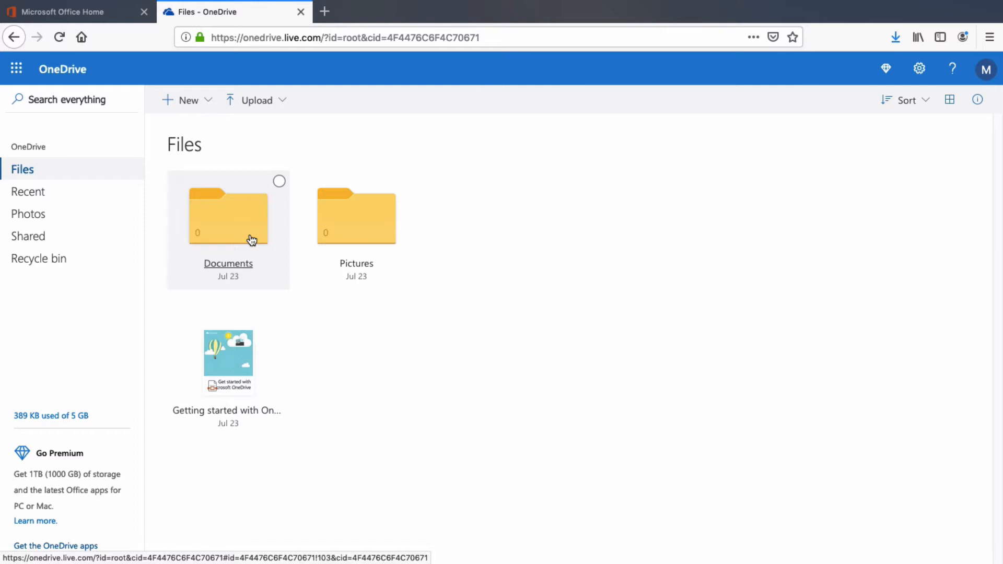
click(214, 218)
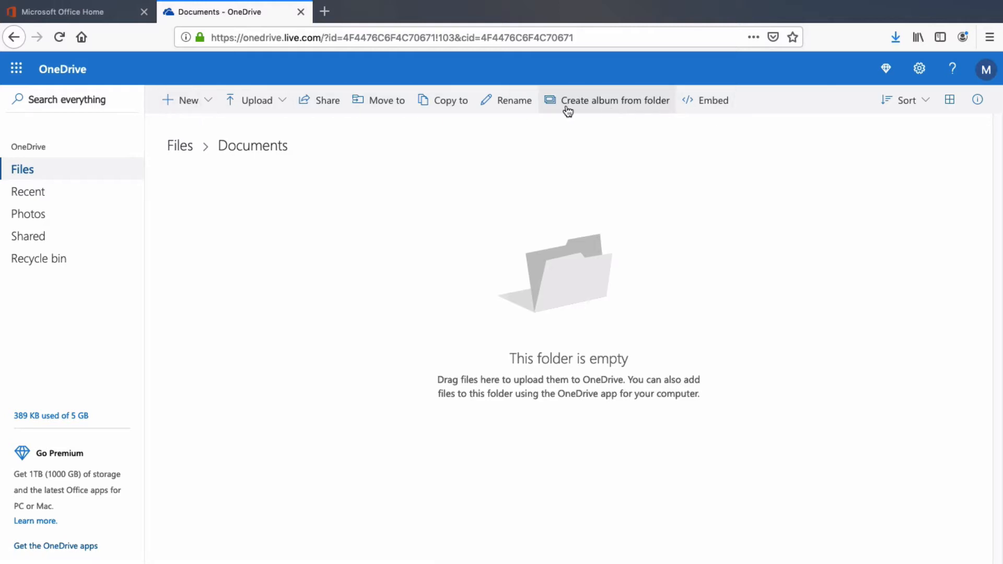
click(210, 106)
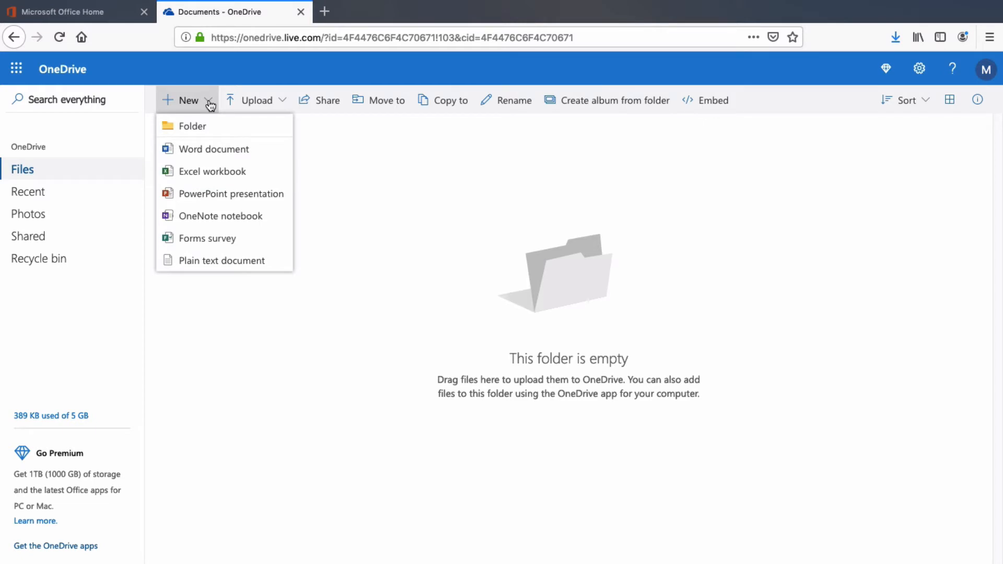
Step: Create a folder named 'Easy Apartment Analysis' in Documents
click(207, 125)
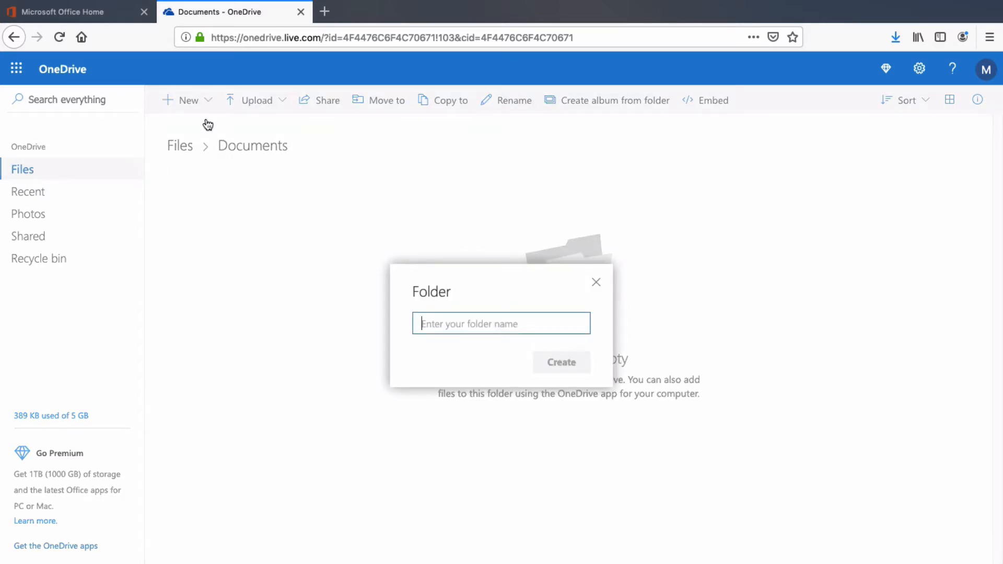
text(Eas)
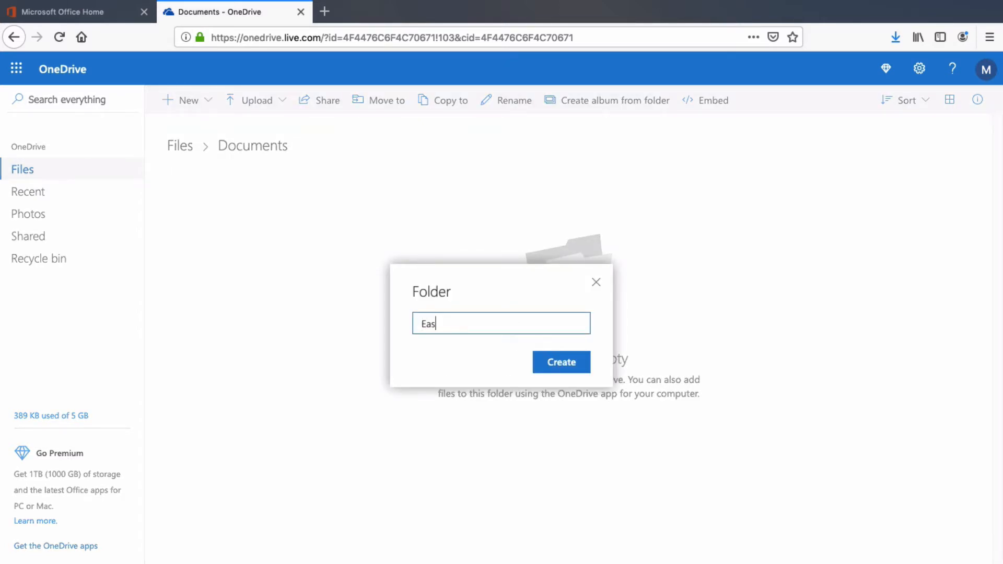
text(y Apartment Analysis)
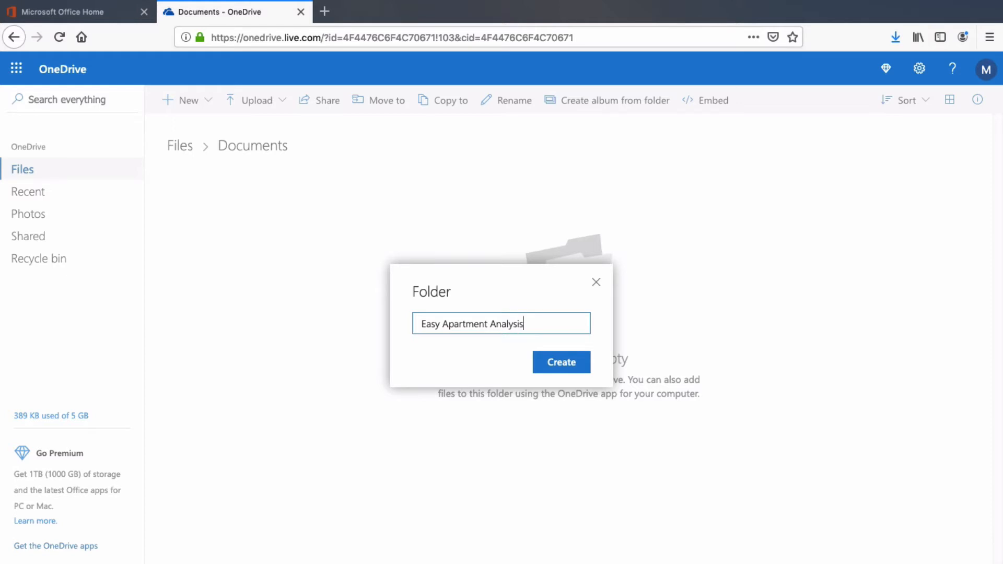
click(577, 367)
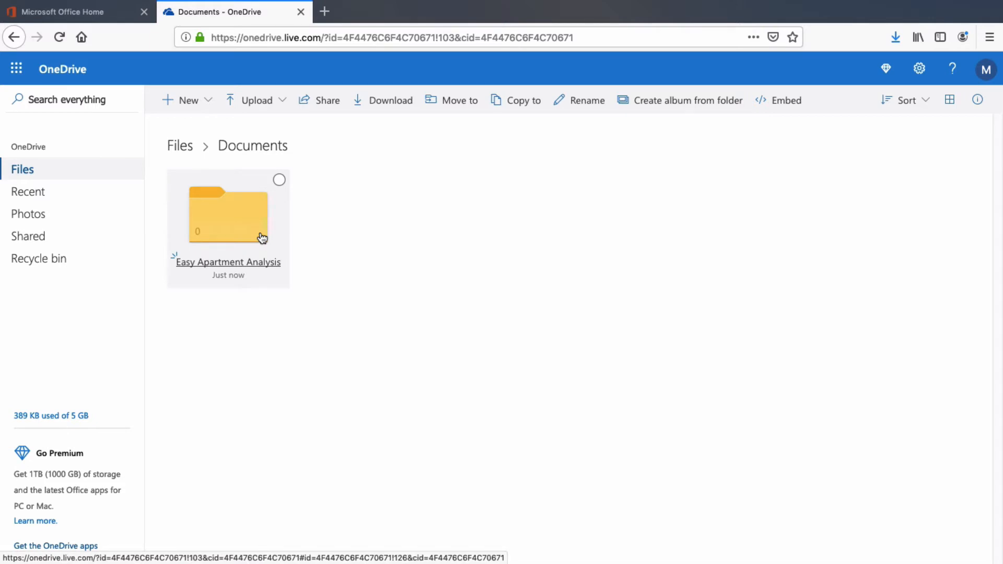
Step: Create a new Excel workbook inside the Easy Apartment Analysis folder
click(233, 223)
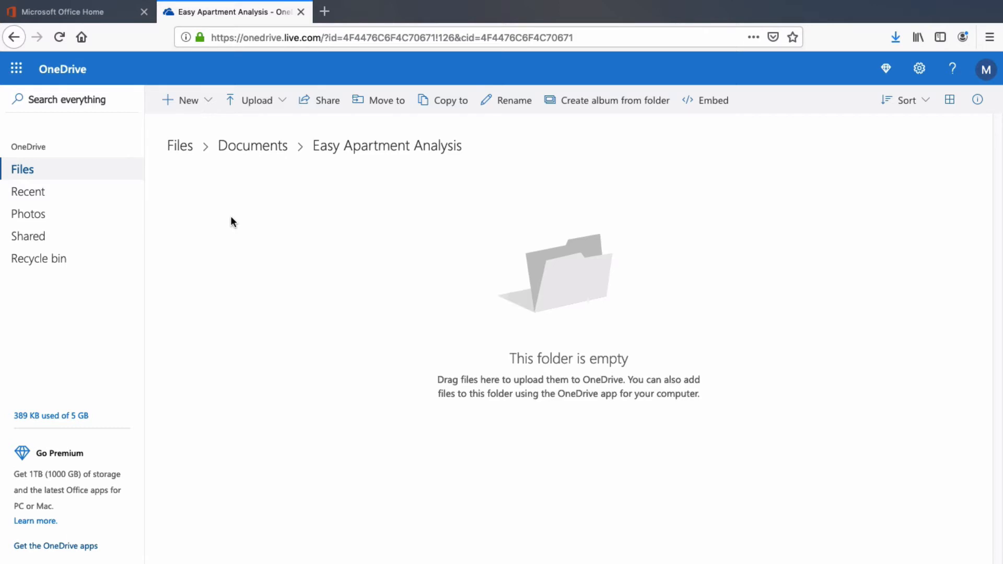
click(201, 107)
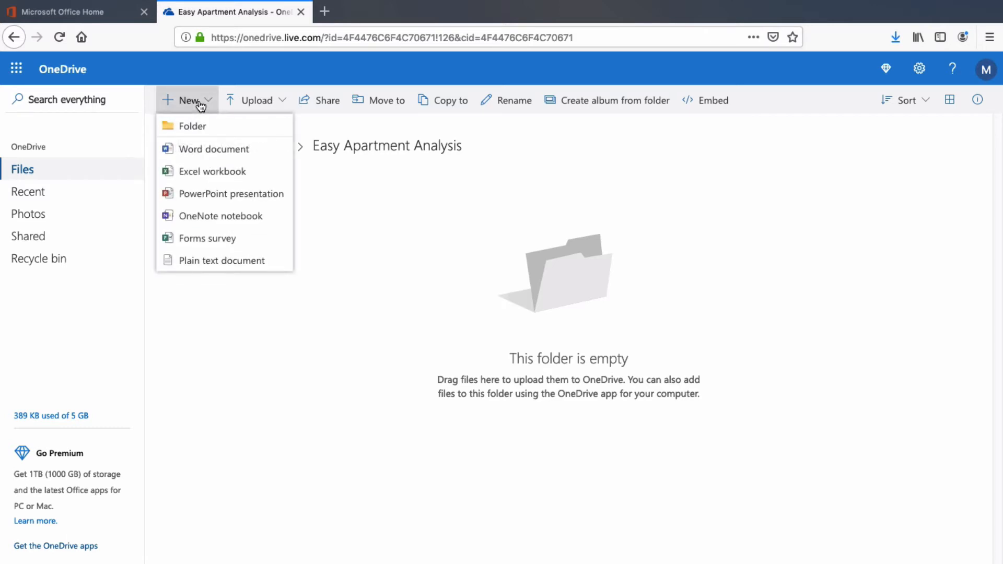
click(211, 173)
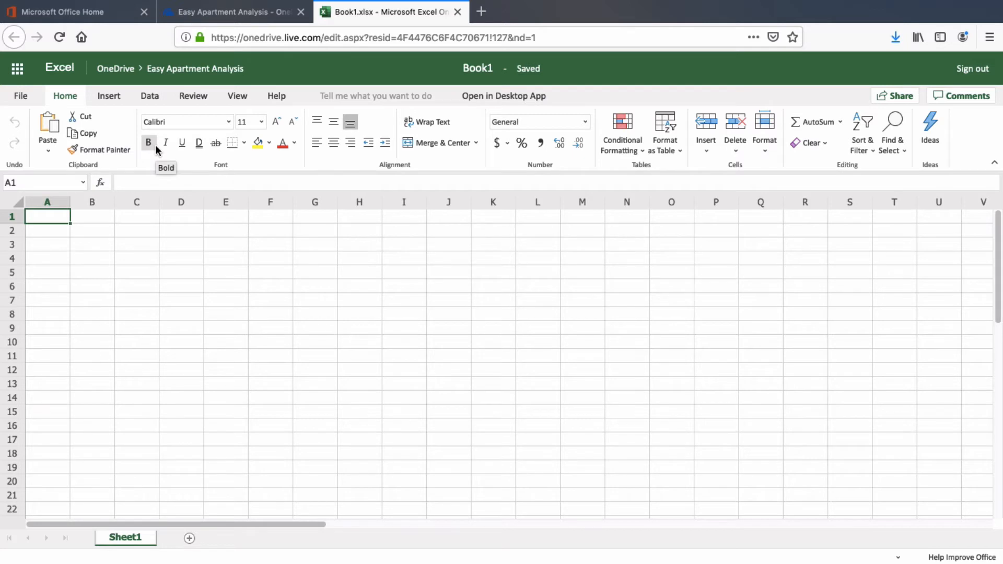
click(116, 98)
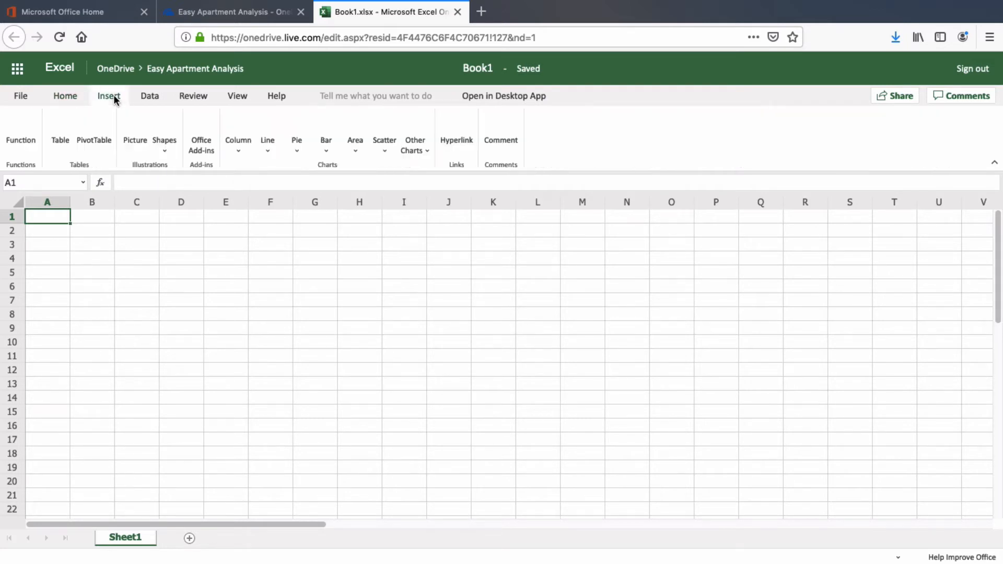
click(147, 99)
click(193, 98)
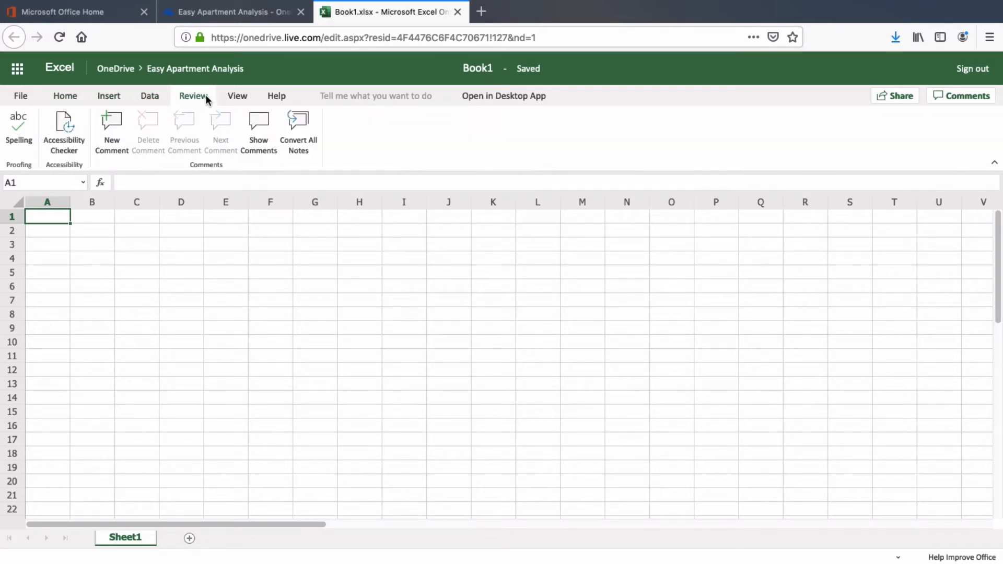
click(232, 99)
click(271, 98)
click(238, 99)
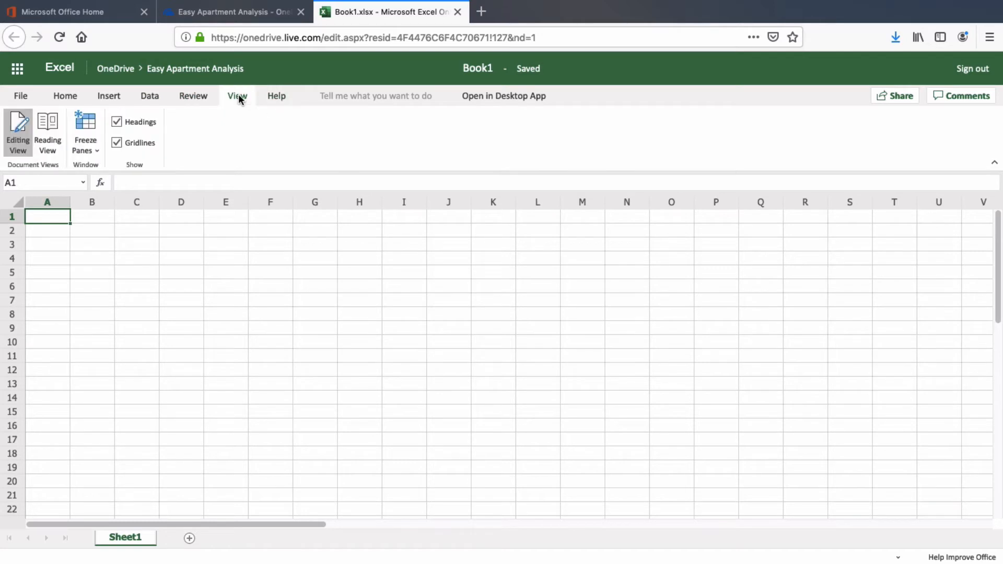
click(198, 101)
click(147, 96)
click(109, 98)
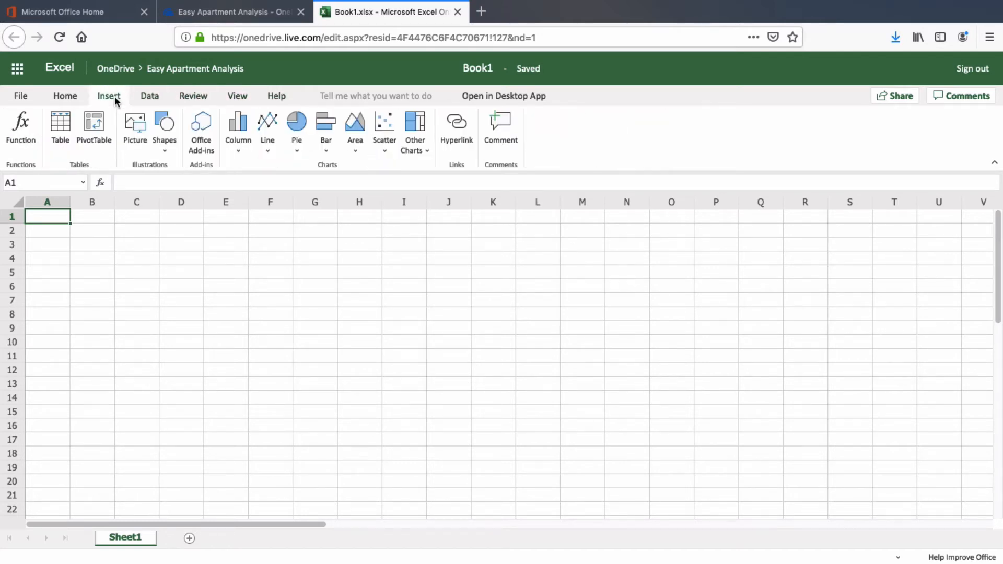
click(75, 98)
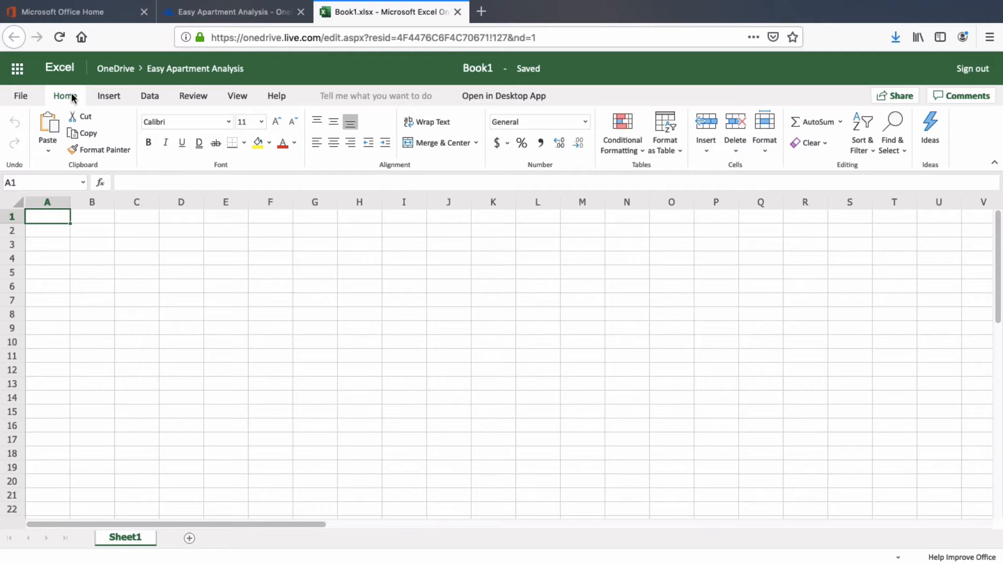
click(110, 99)
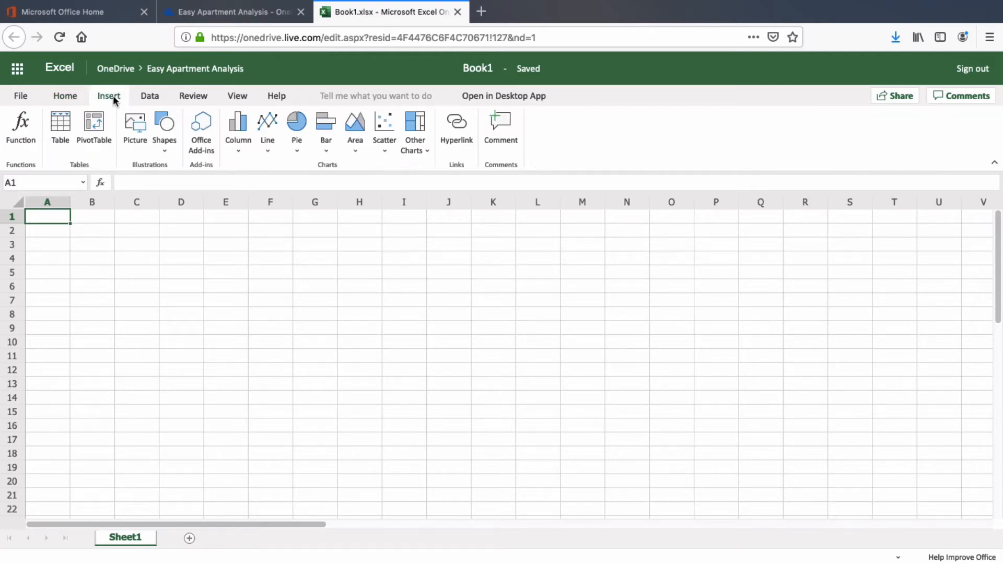
click(72, 99)
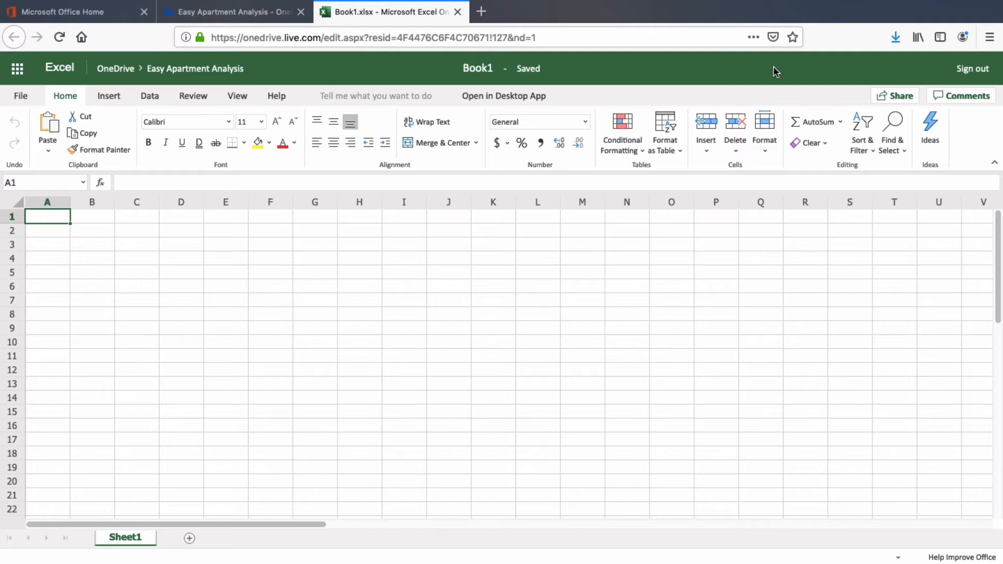
Step: Enter a first name in C4 and 'Rules' in D4 as headers
click(147, 260)
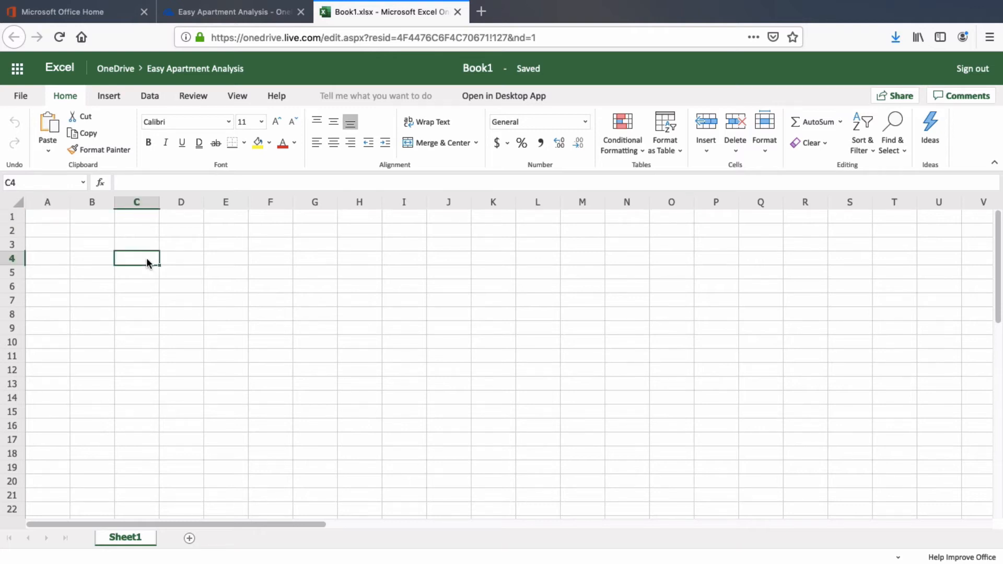
text(Mike)
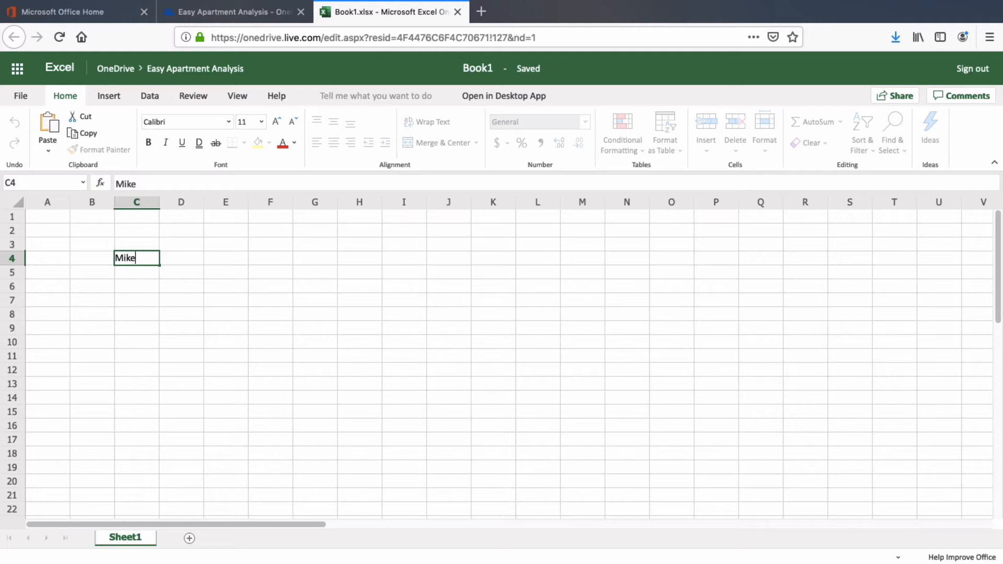
key(Return)
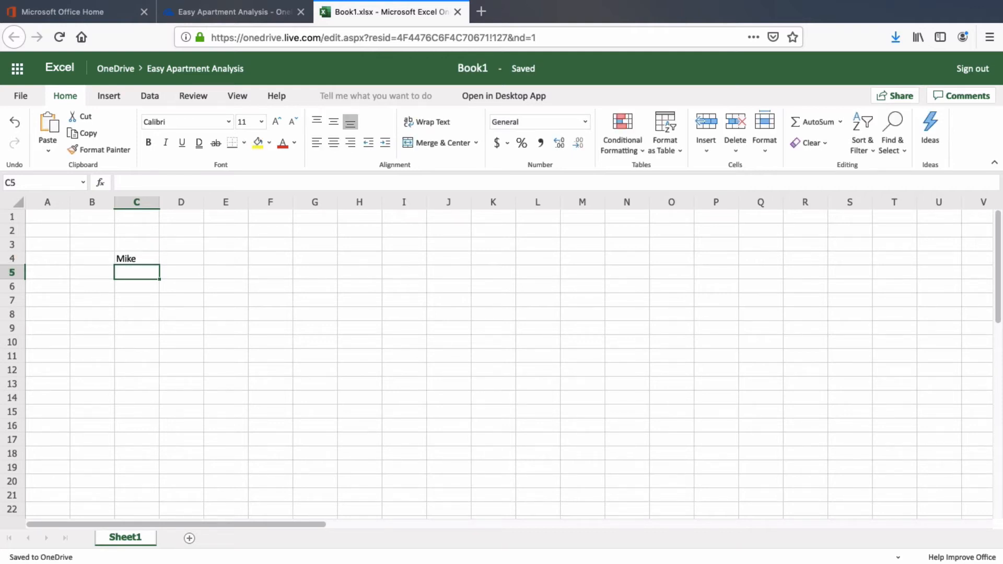
click(174, 259)
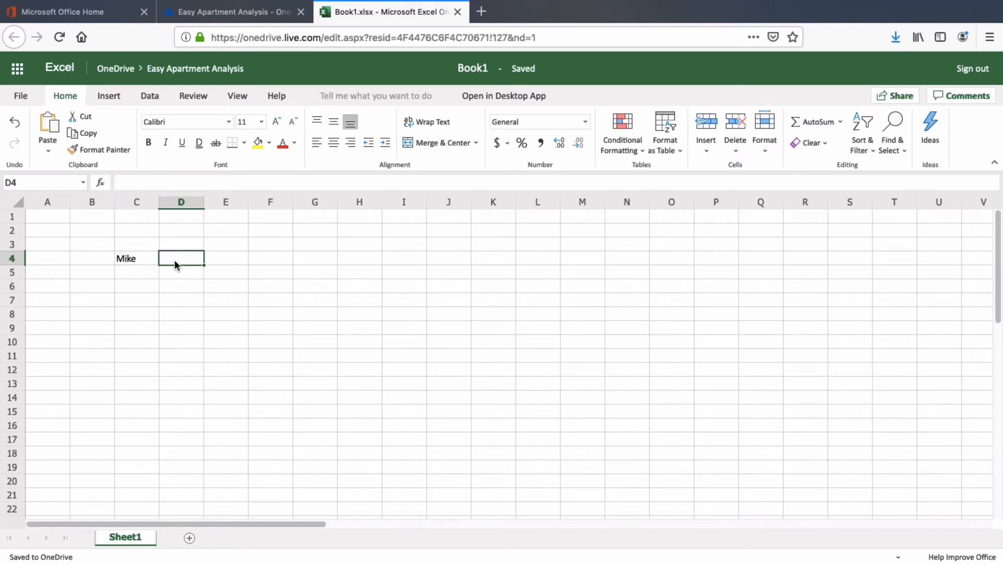
text(Rules)
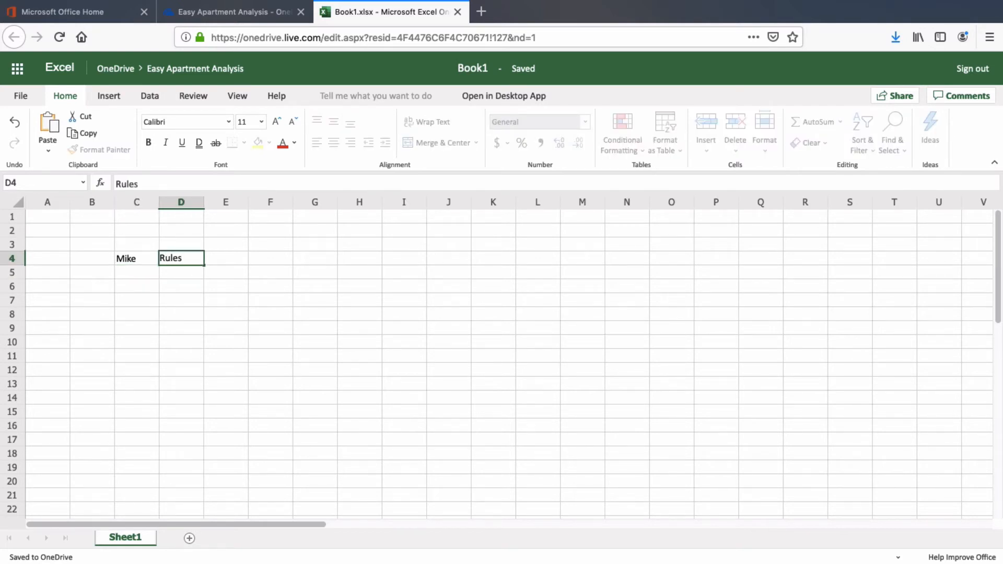
key(Return)
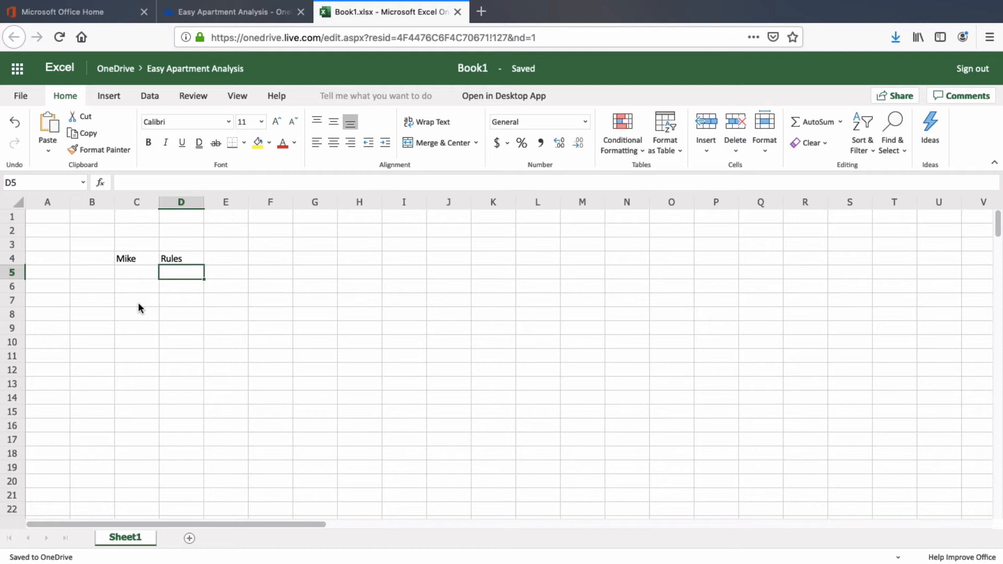
click(127, 257)
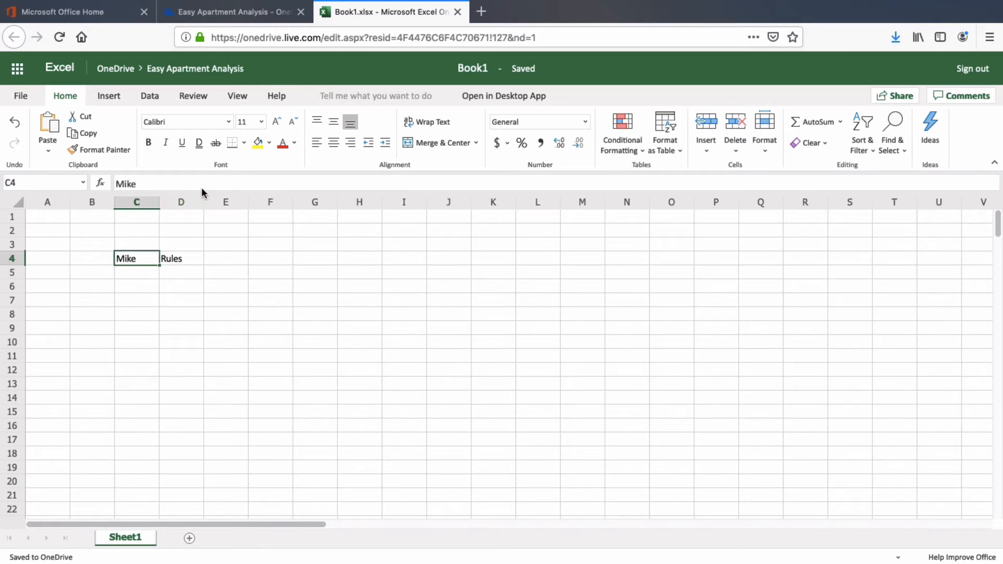
Step: Fill C4 green and make the 'Rules' text in D4 red
click(269, 145)
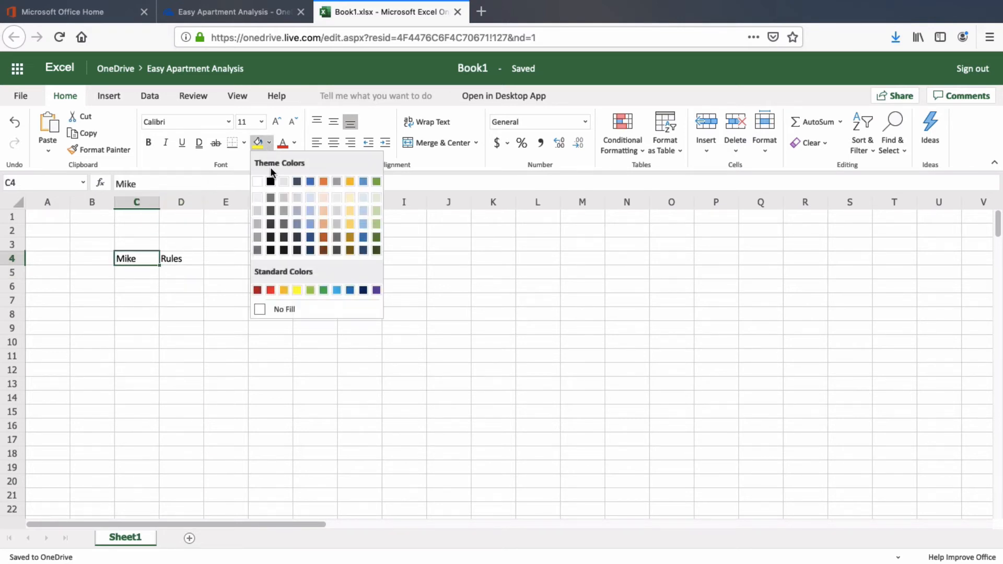
click(376, 180)
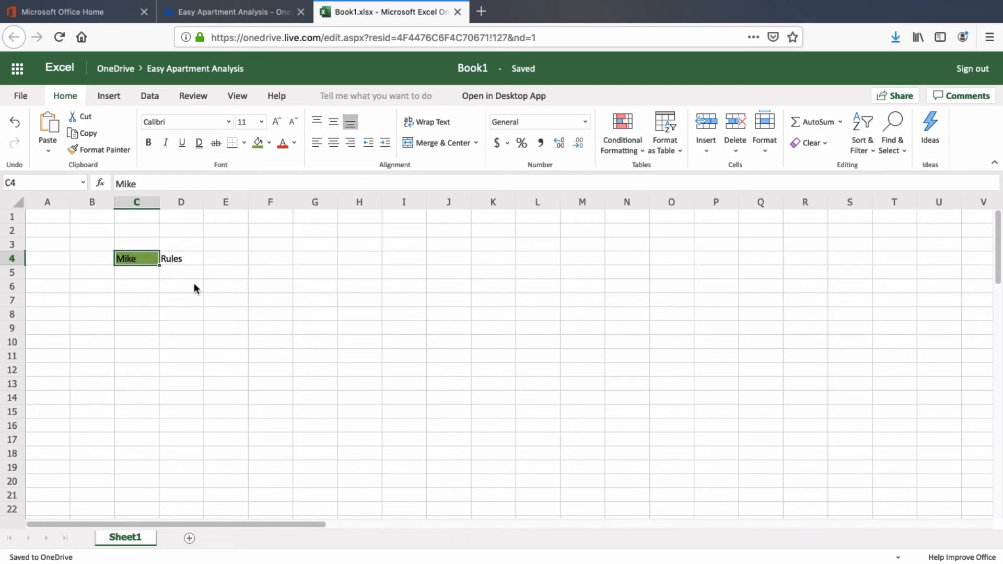
click(174, 260)
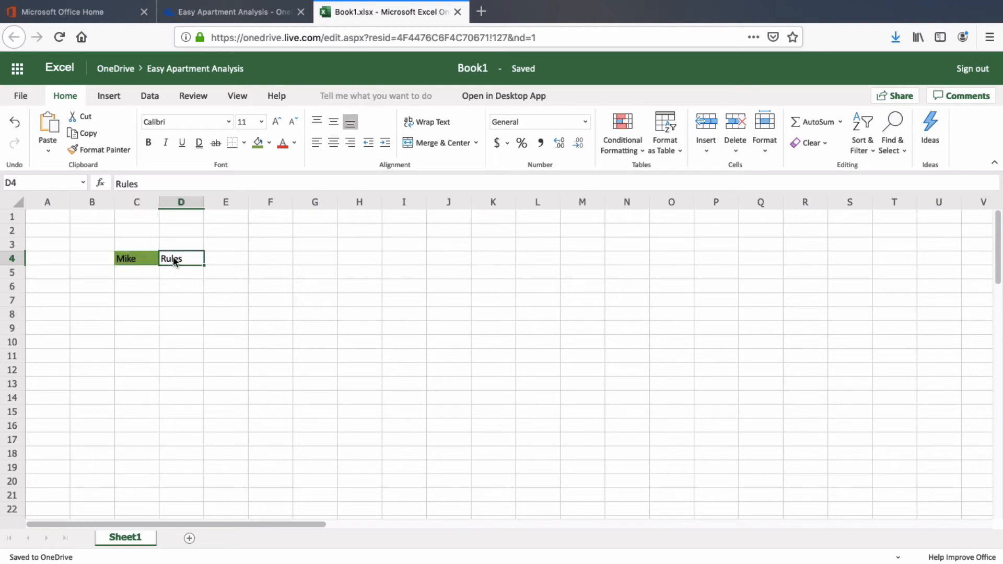
click(283, 146)
Step: Give header cells C4:D4 a dark orange fill with white text
drag(137, 259, 171, 259)
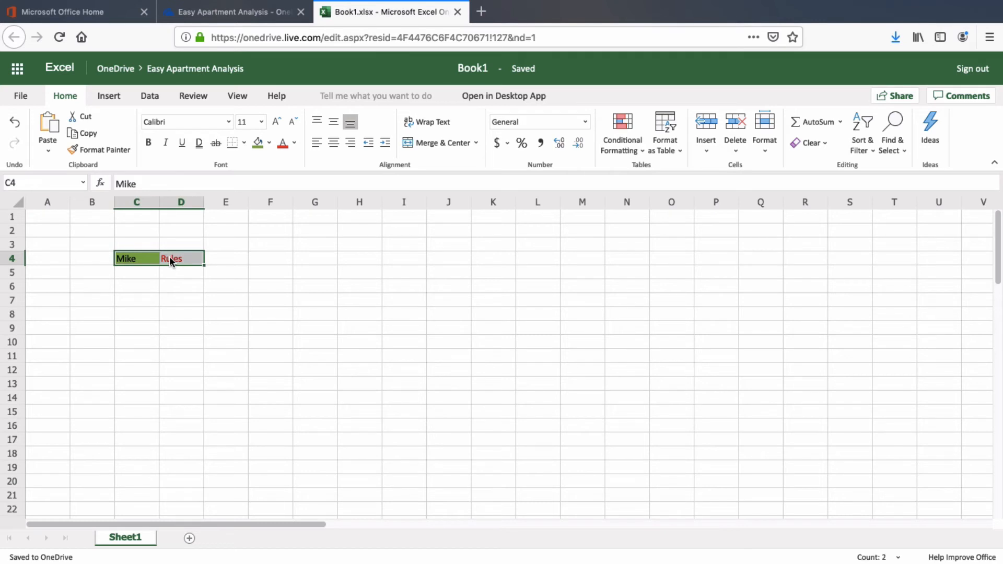
click(270, 143)
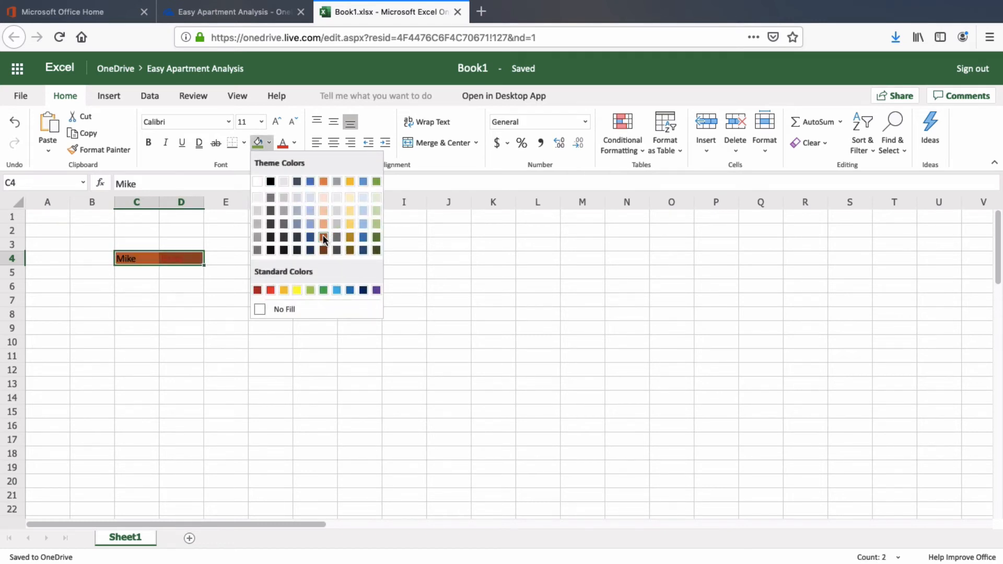
click(323, 239)
click(295, 147)
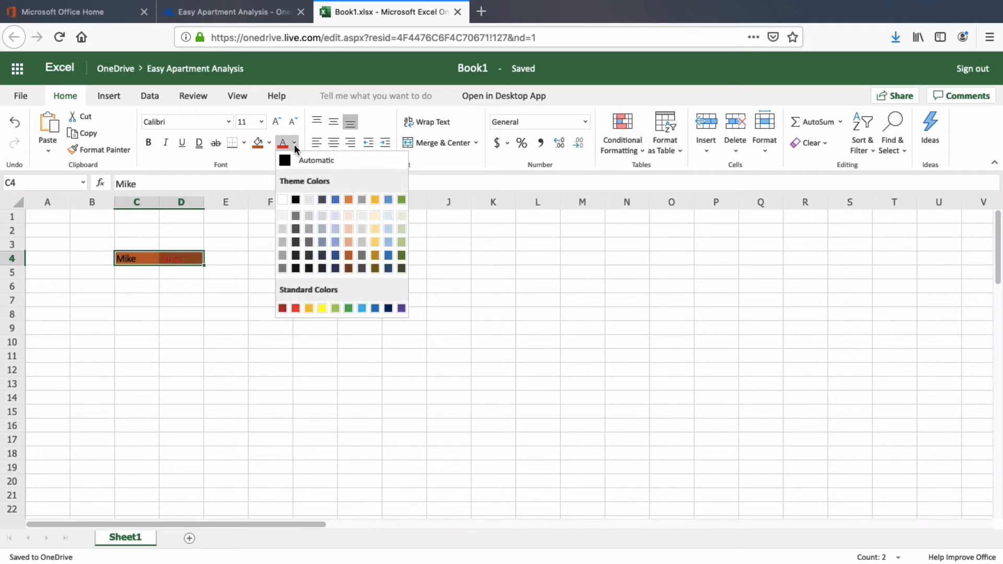
click(283, 200)
click(165, 279)
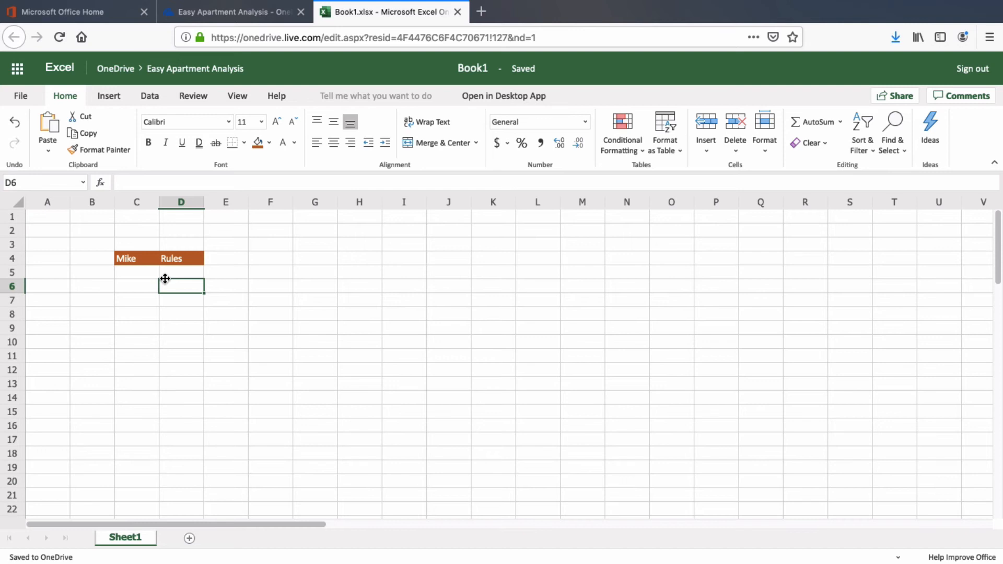
drag(146, 256, 175, 262)
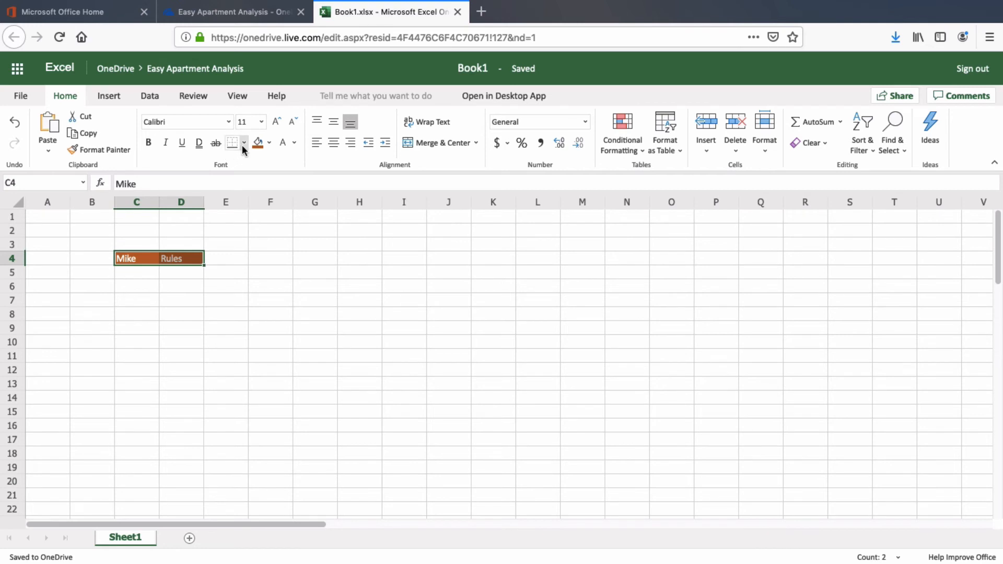
Step: Add a left border to the C4:D4 header cells
click(243, 143)
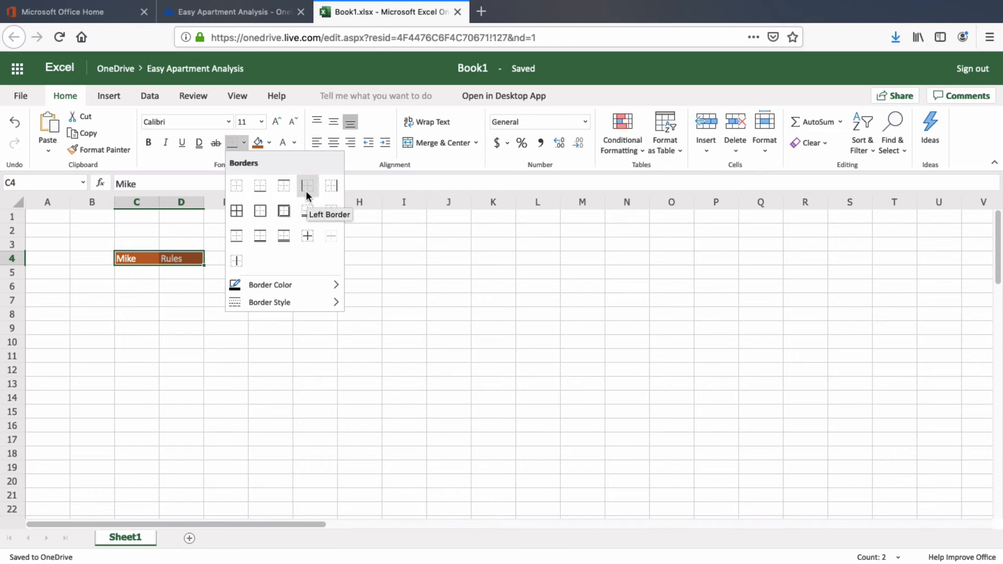
click(256, 185)
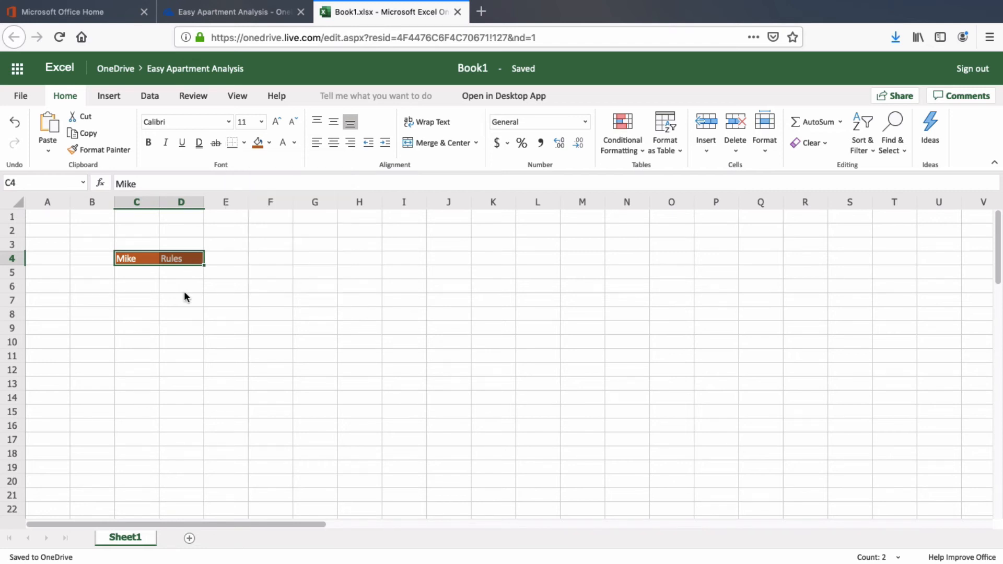
click(184, 295)
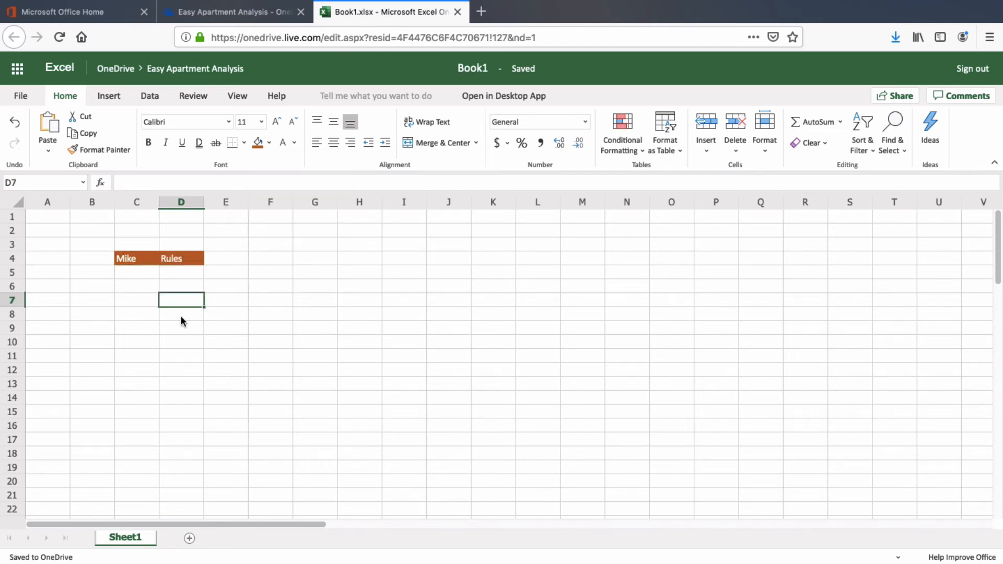
Step: Enter 1000 in D7 and format it as US dollar accounting, $1,000.00
text(1000)
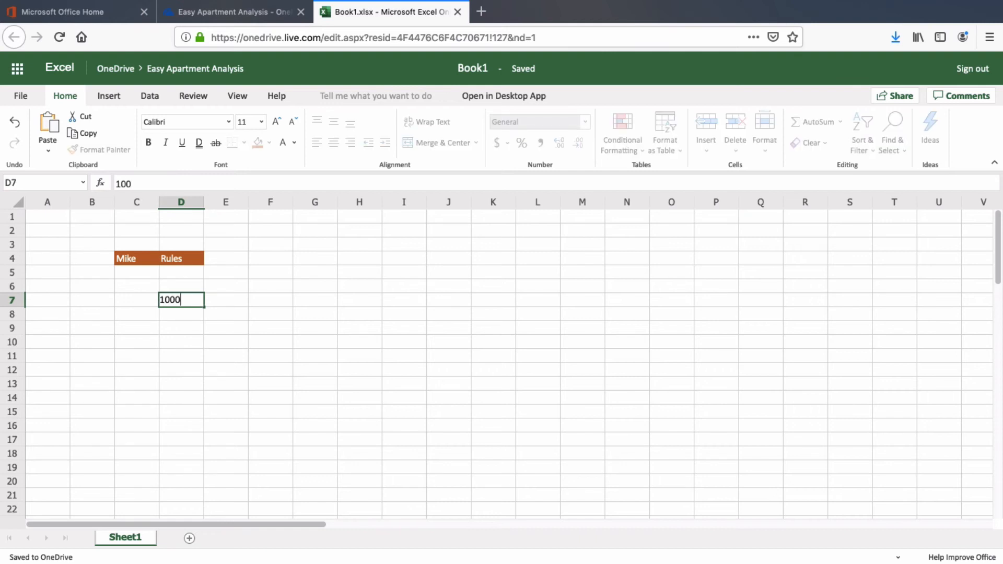
key(Return)
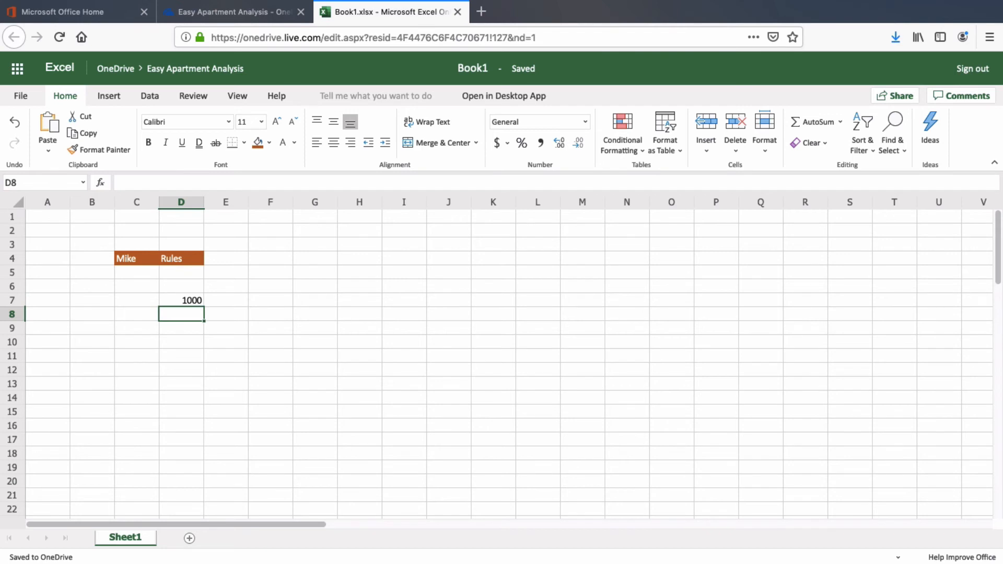
click(192, 301)
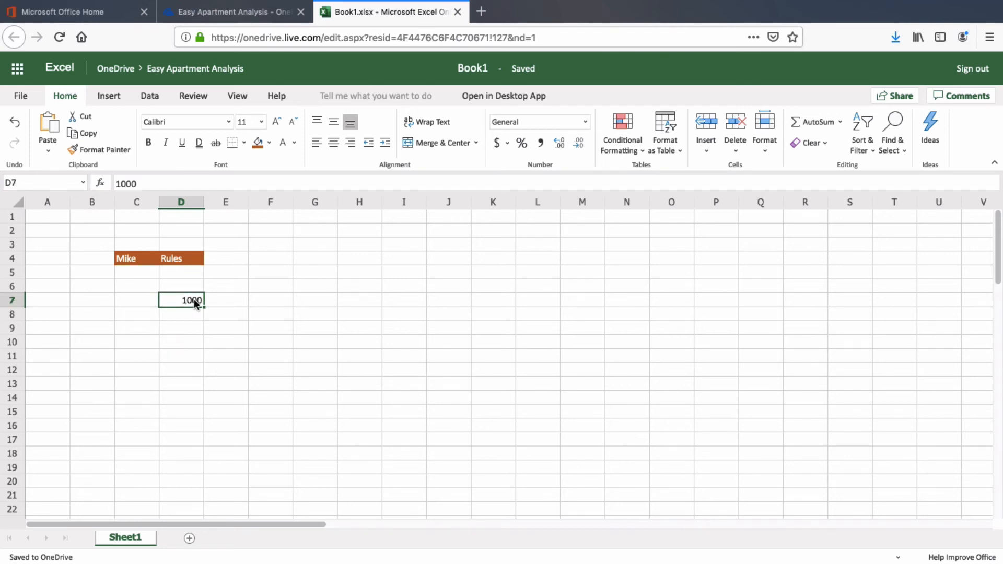
click(507, 143)
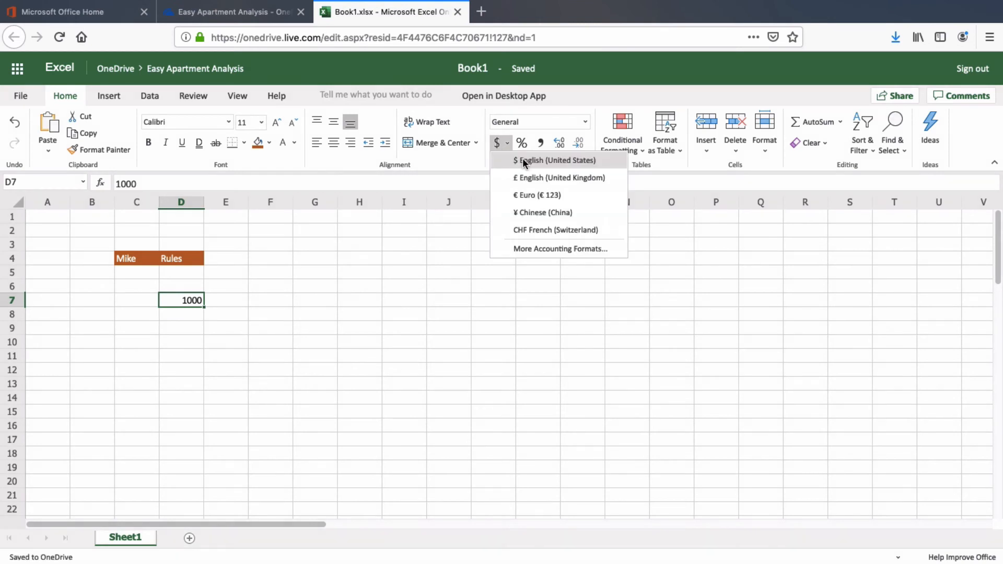
click(524, 161)
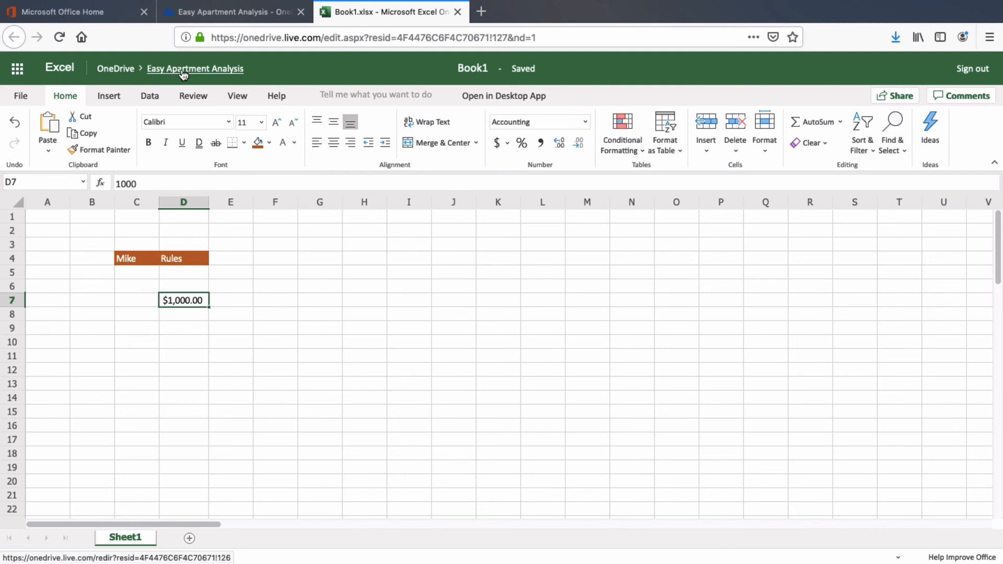
Step: Rename the workbook from Book1 to 'First File'
click(465, 67)
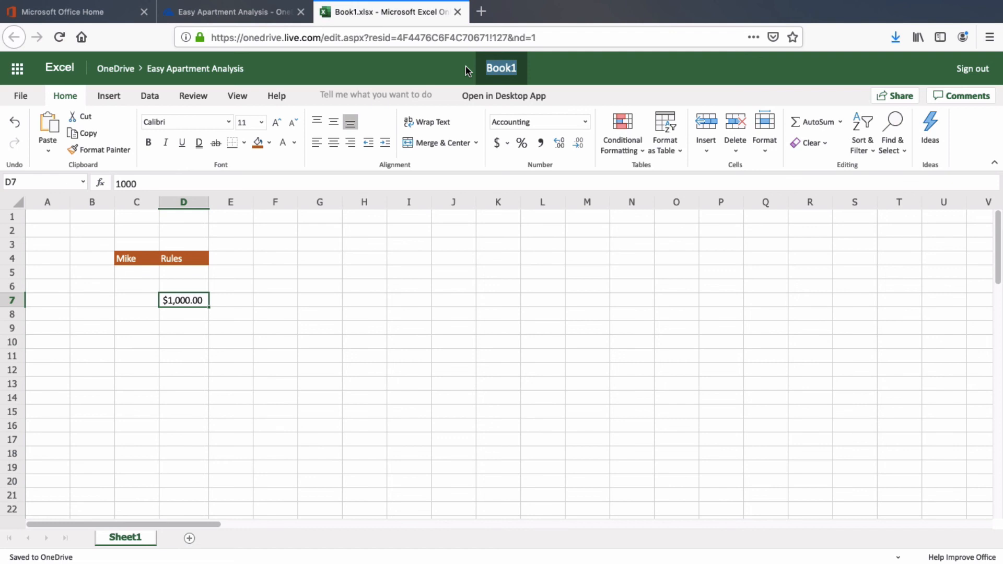
text(First File)
key(Return)
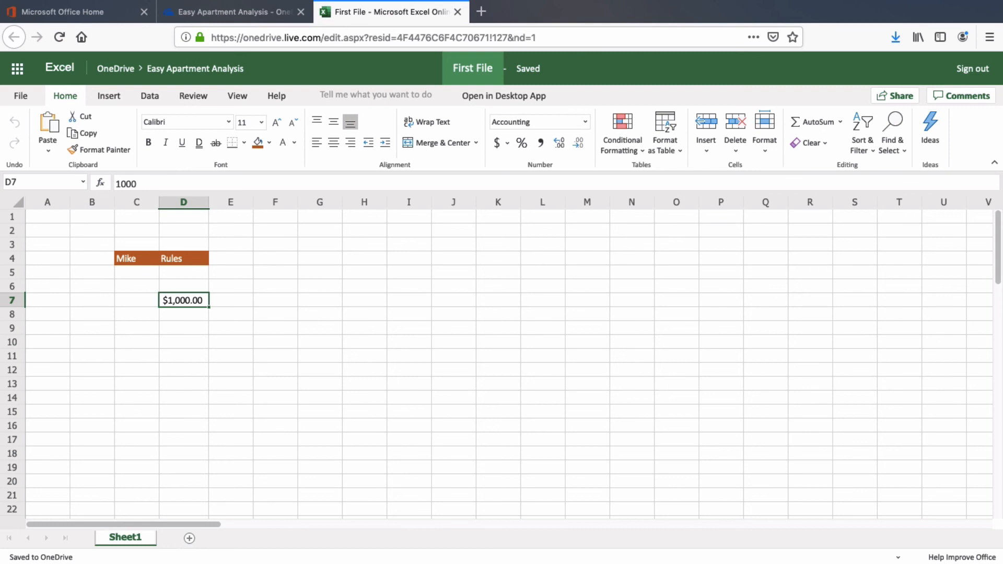
Step: Return to the Easy Apartment Analysis OneDrive folder where First File.xlsx is saved
click(226, 72)
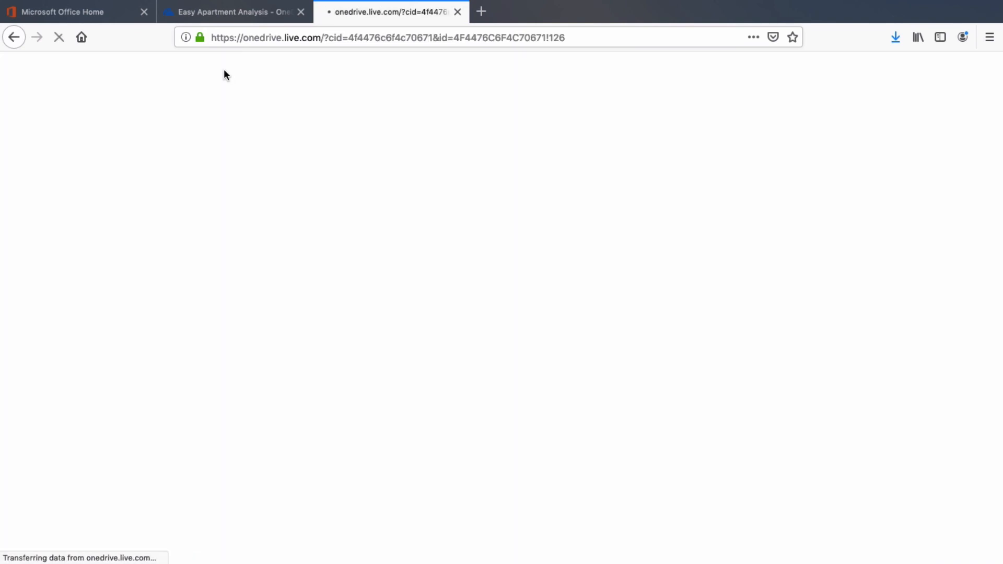